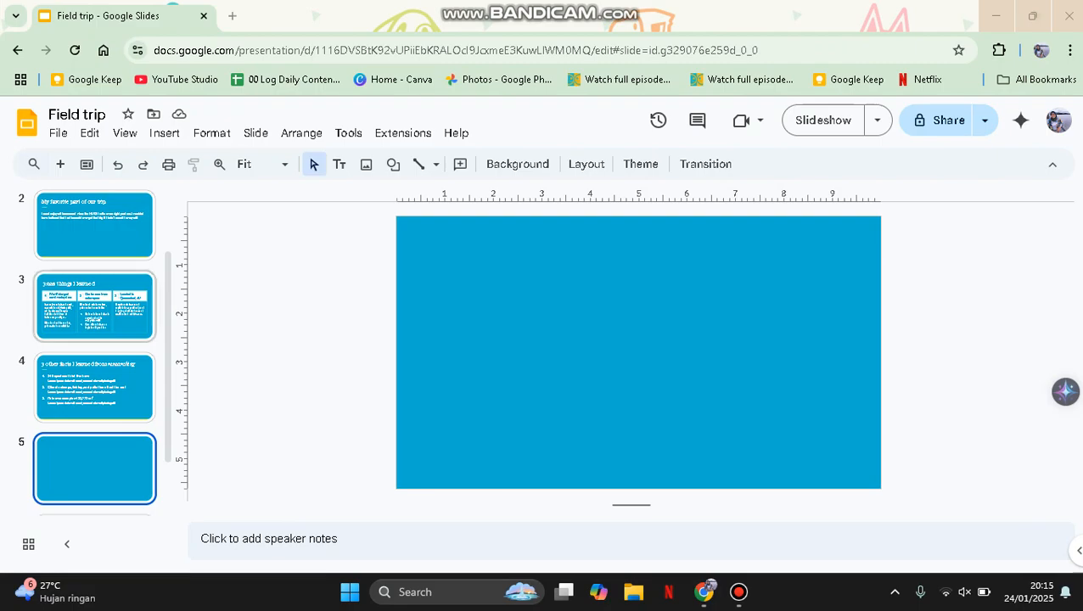
Insert a linked 'Points scored' pie chart of Teams 1–4 onto slide 5
left_click(164, 132)
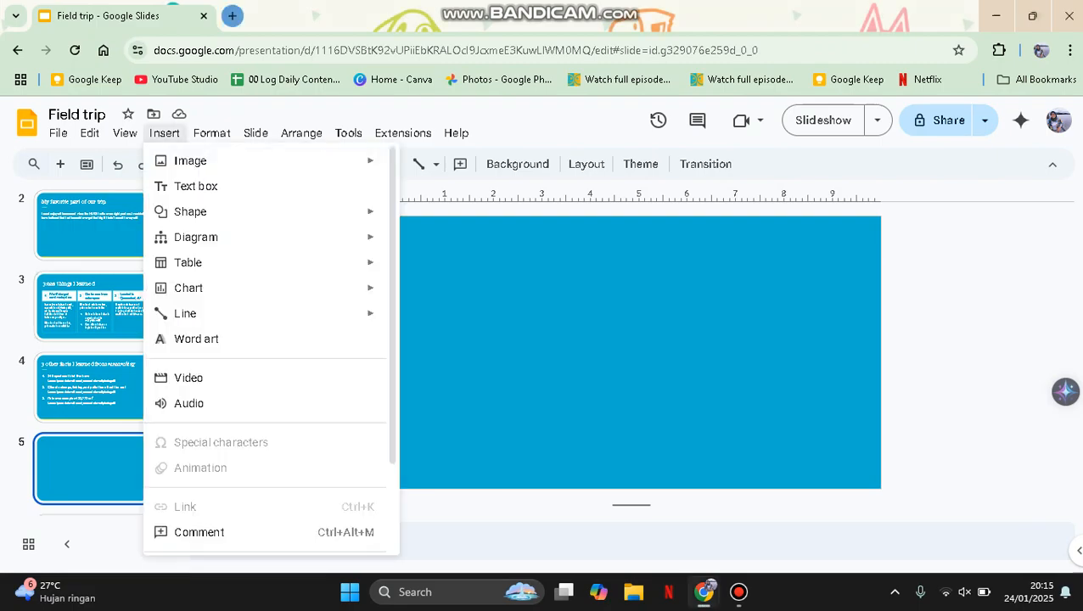
mouse_move(212, 288)
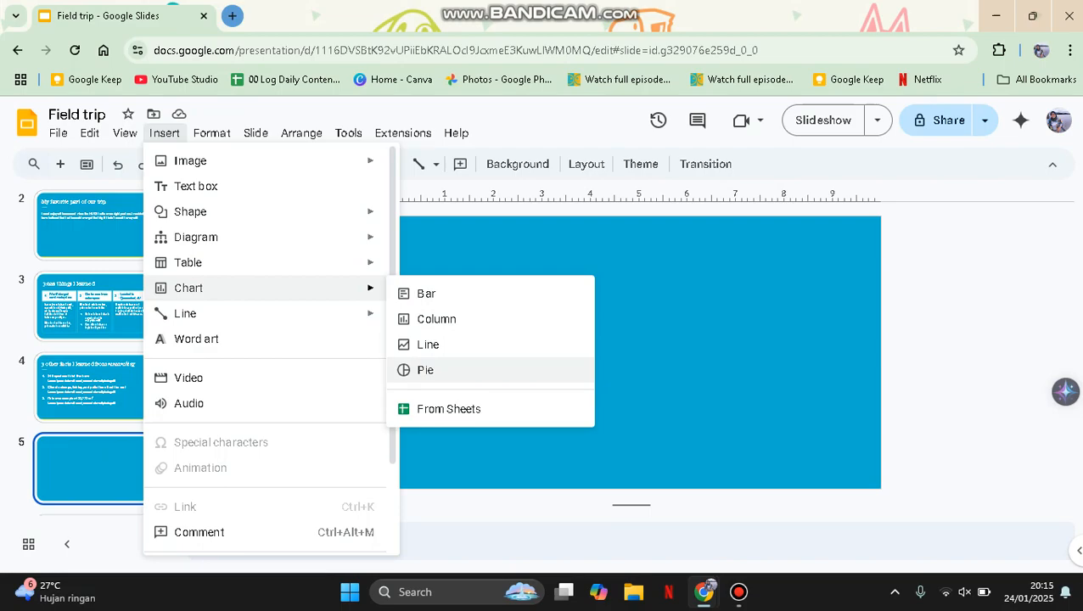
key("Return")
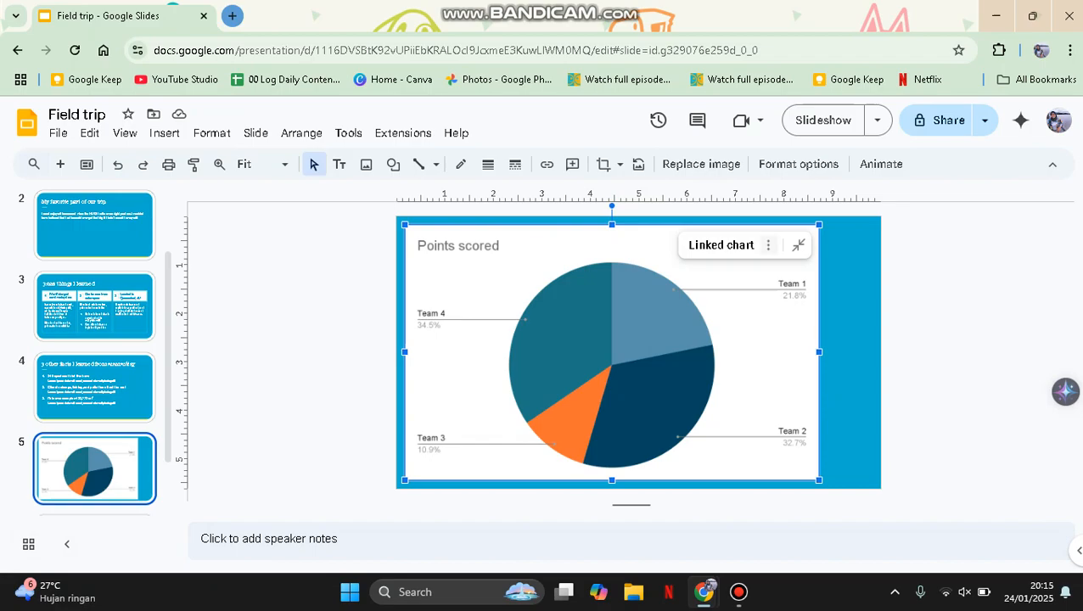
Open the chart's source spreadsheet 'Field trip - Pie chart 1' from the linked chart menu
left_click(768, 245)
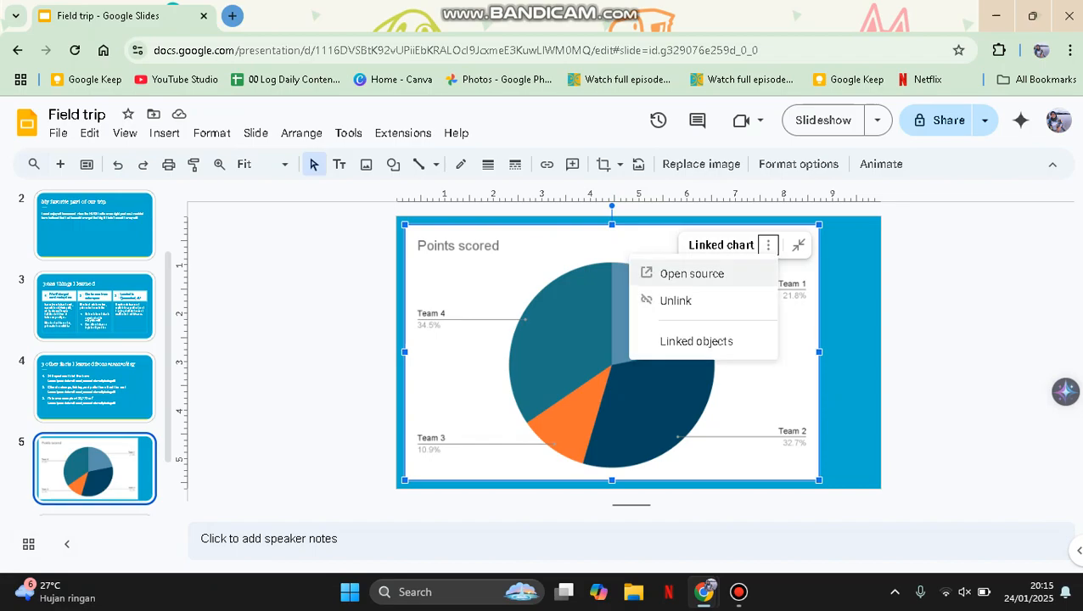
left_click(721, 273)
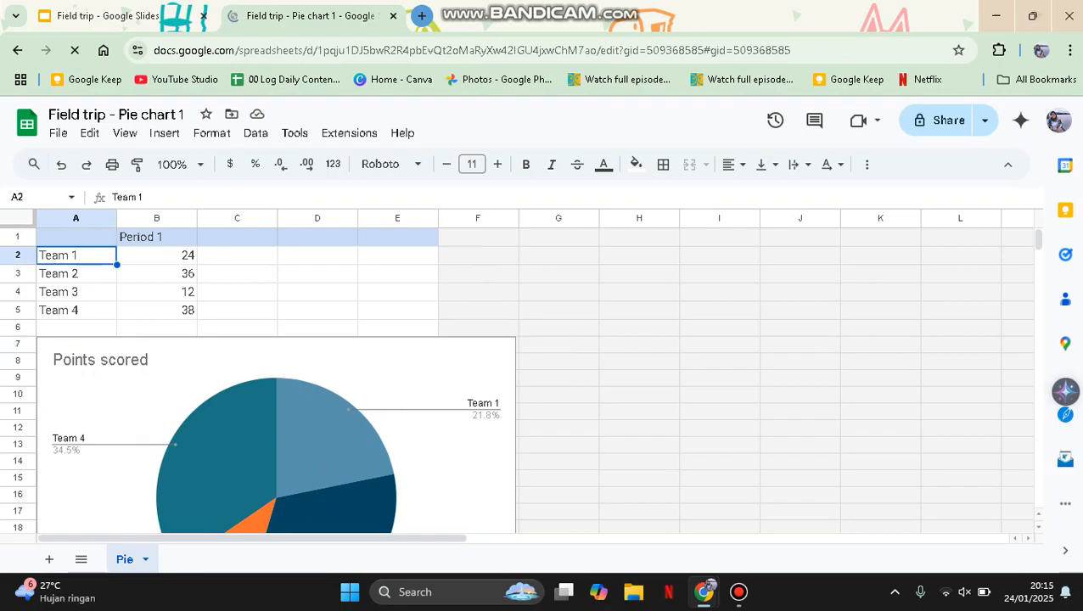
Rename cells A2 and A3 to 'Class A' and 'Class B'
left_click(156, 255)
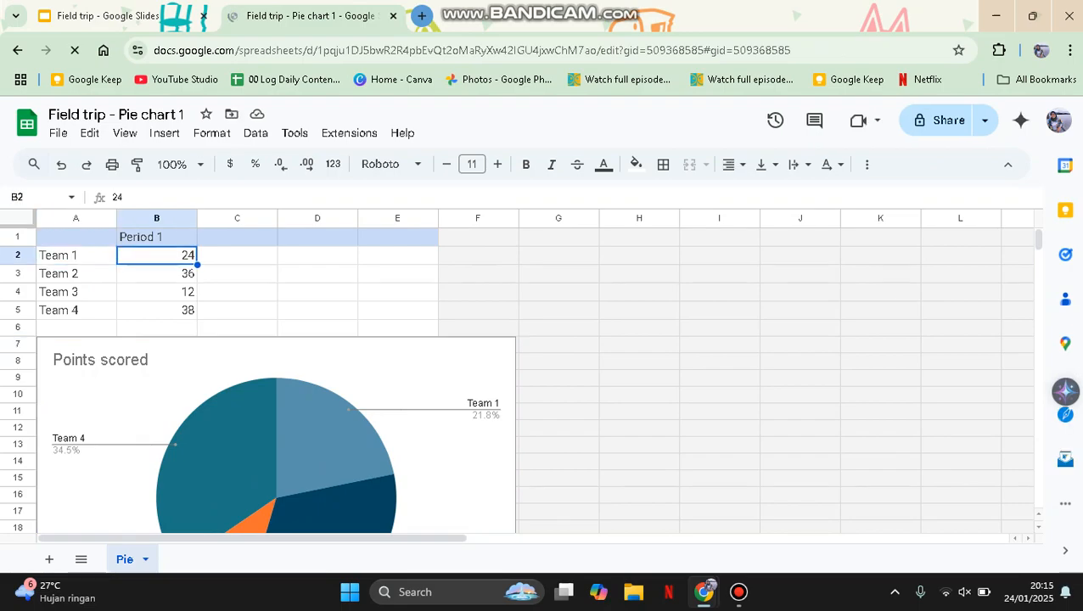
left_click(76, 255)
key("shift+Down")
key("shift+Up")
type("Class A")
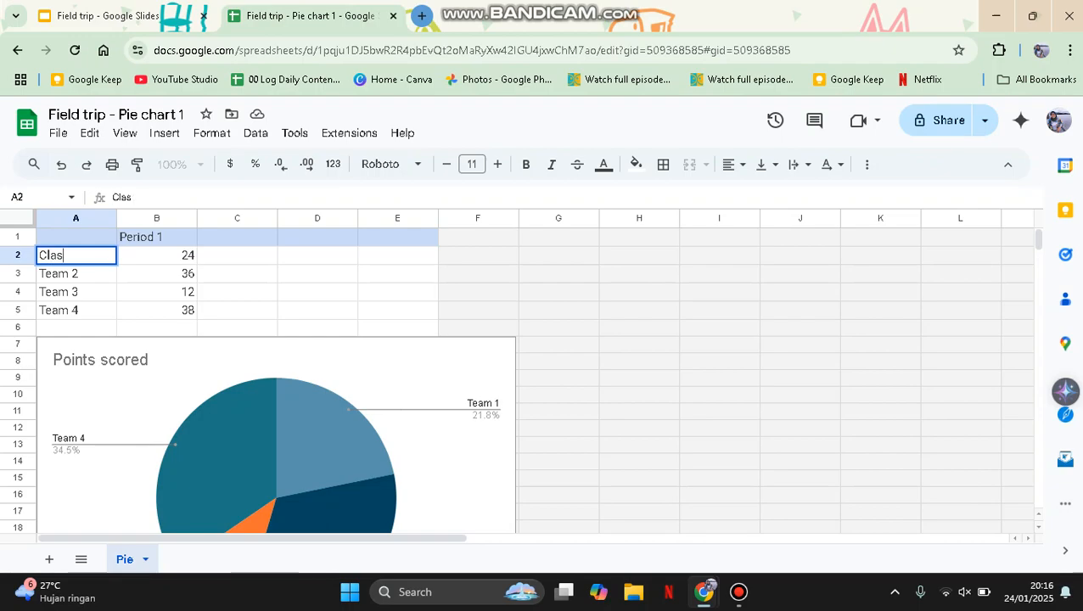
key("Return")
type("Class B")
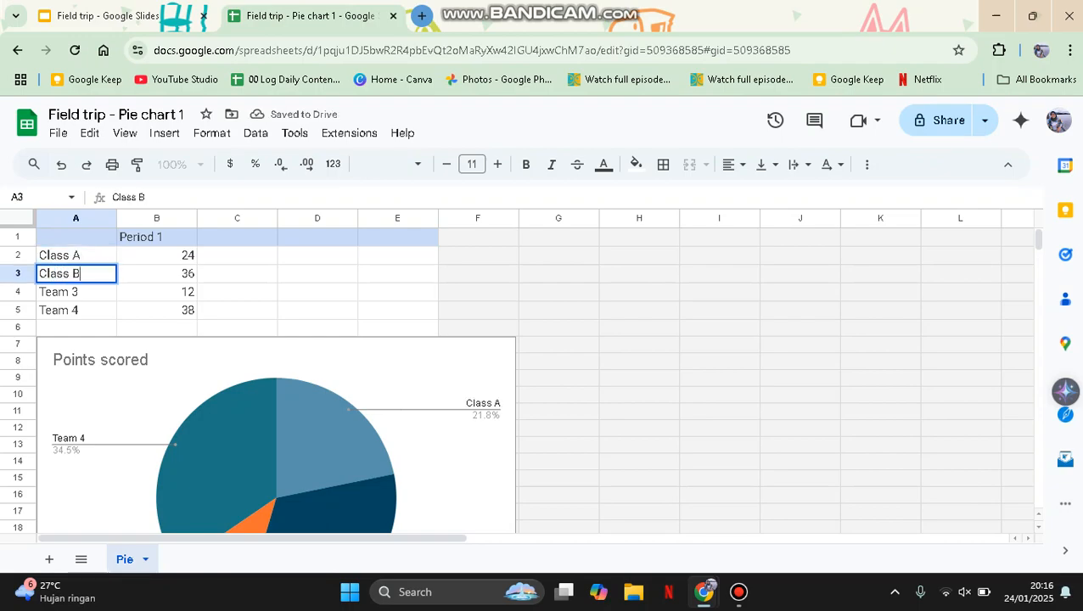
key("Return")
Rename cells A4 and A5 to 'Class C' and 'Class D'
type("Cls")
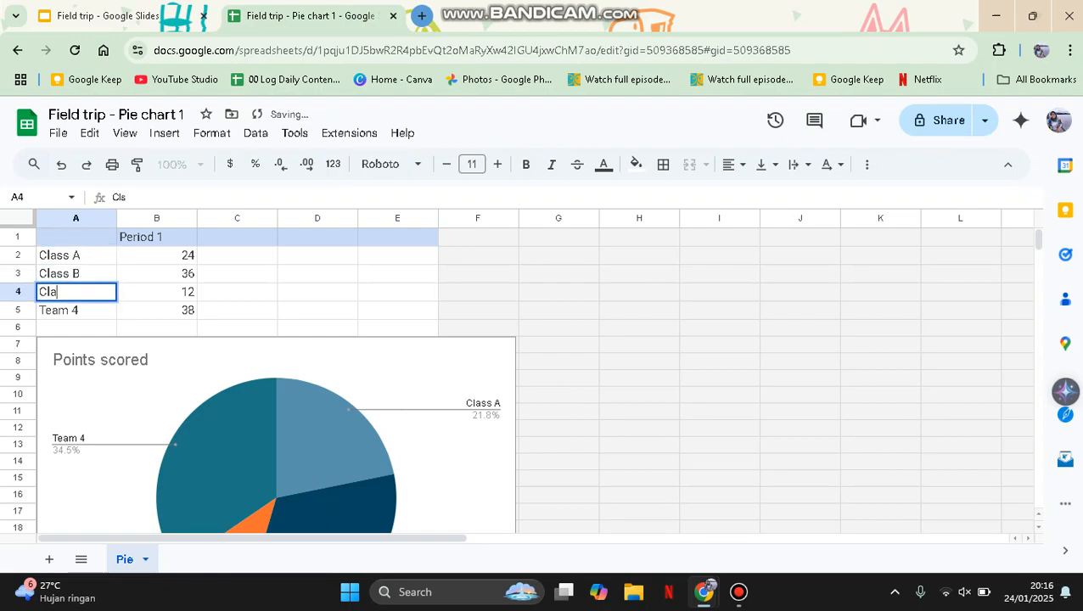
key("BackSpace")
type("ass C")
key("Return")
type("Cl")
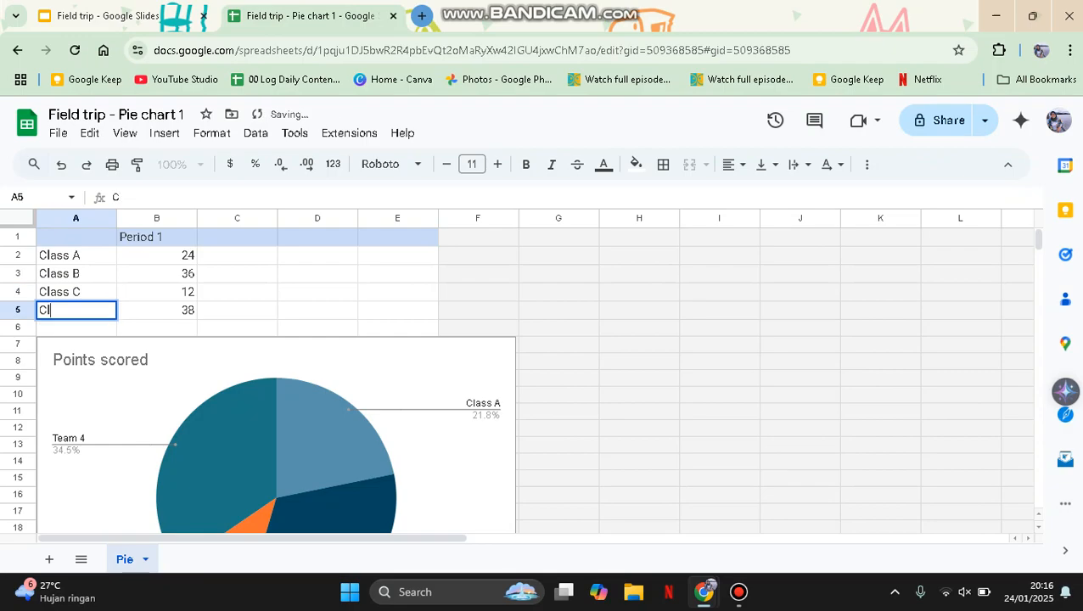
type("ass D")
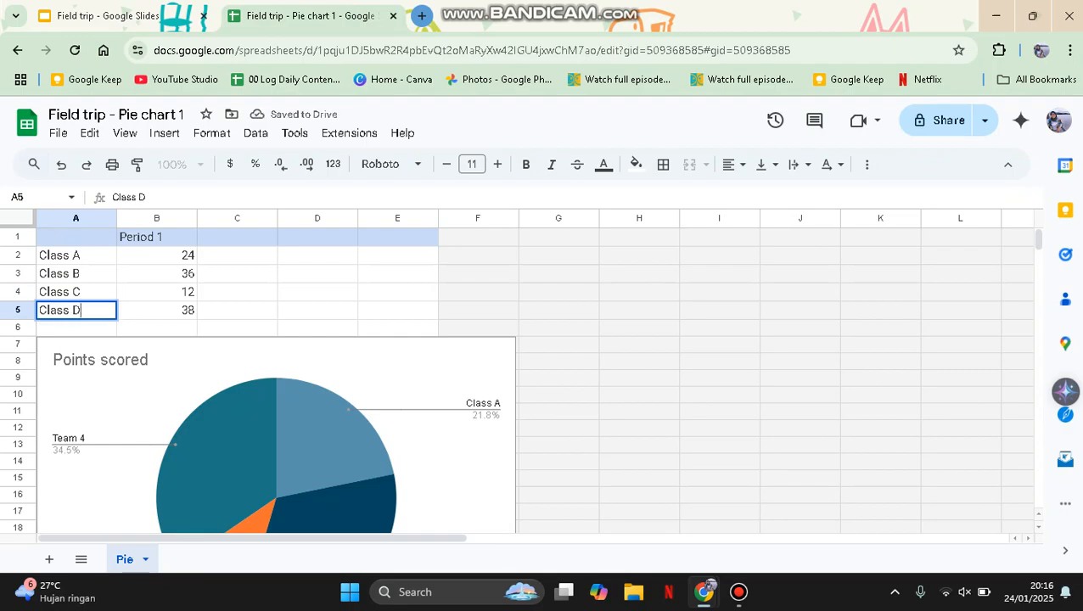
left_click(237, 291)
Update the linked pie chart on slide 5 so it shows Class A–D
key("ctrl+Page_Up")
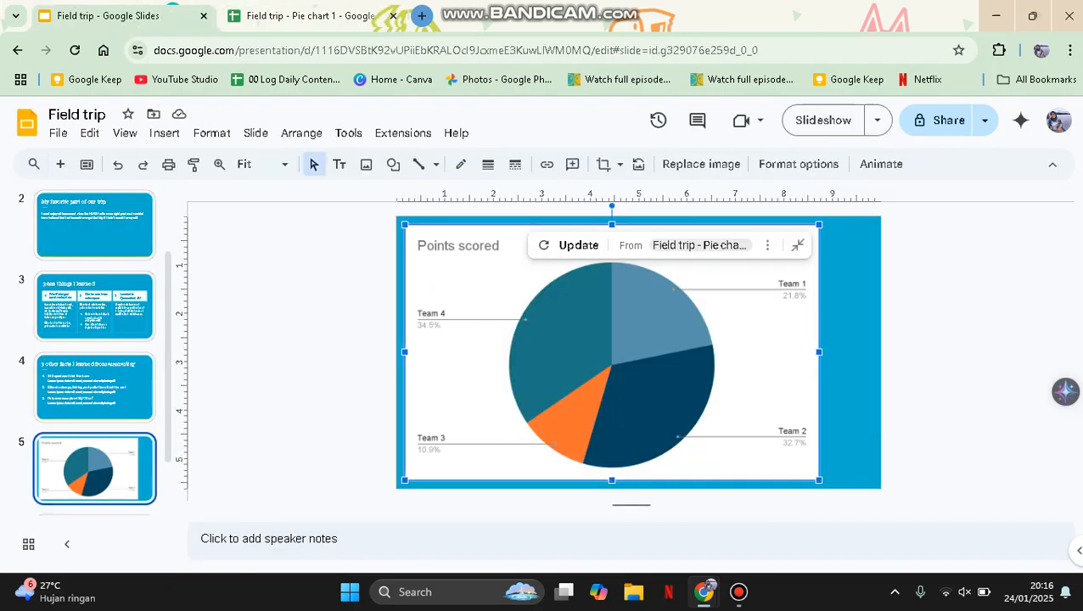
key("ctrl+Page_Down")
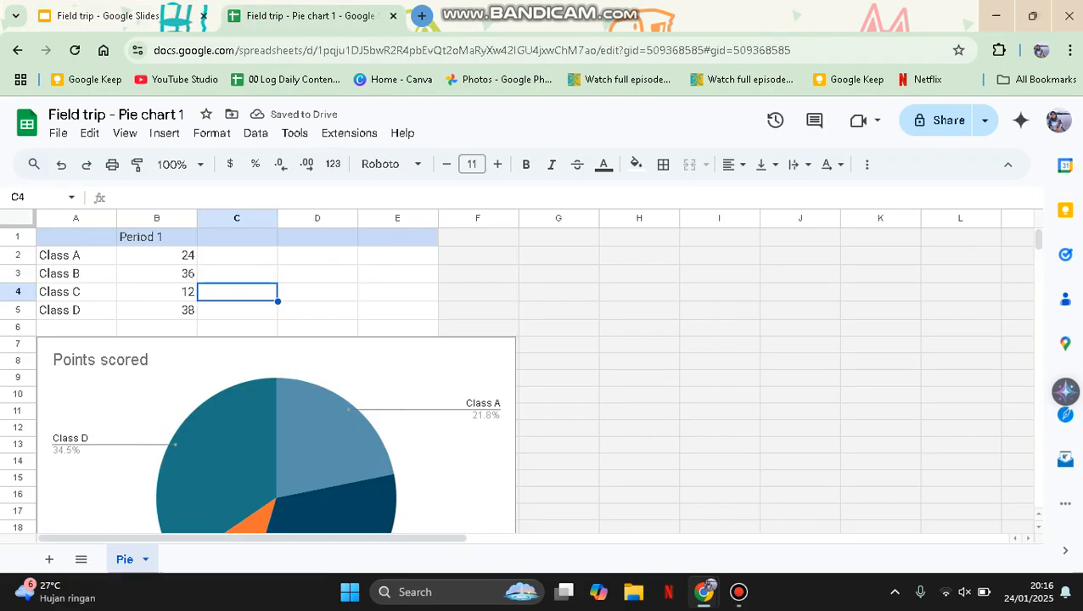
key("ctrl+Page_Up")
left_click(568, 245)
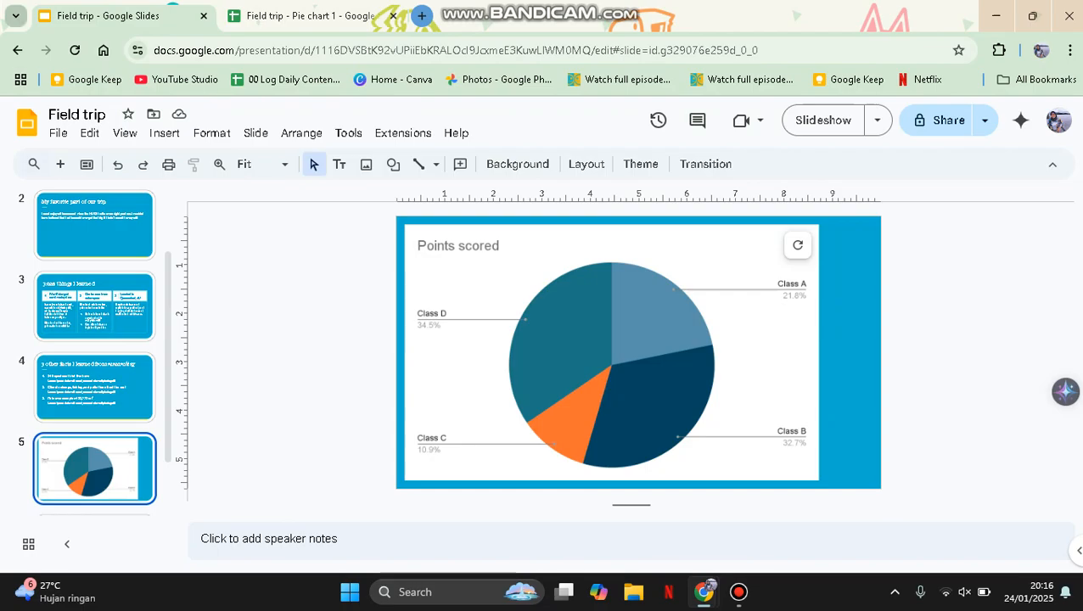
Delete the pie chart, leaving slide 5 blank blue
left_click(164, 132)
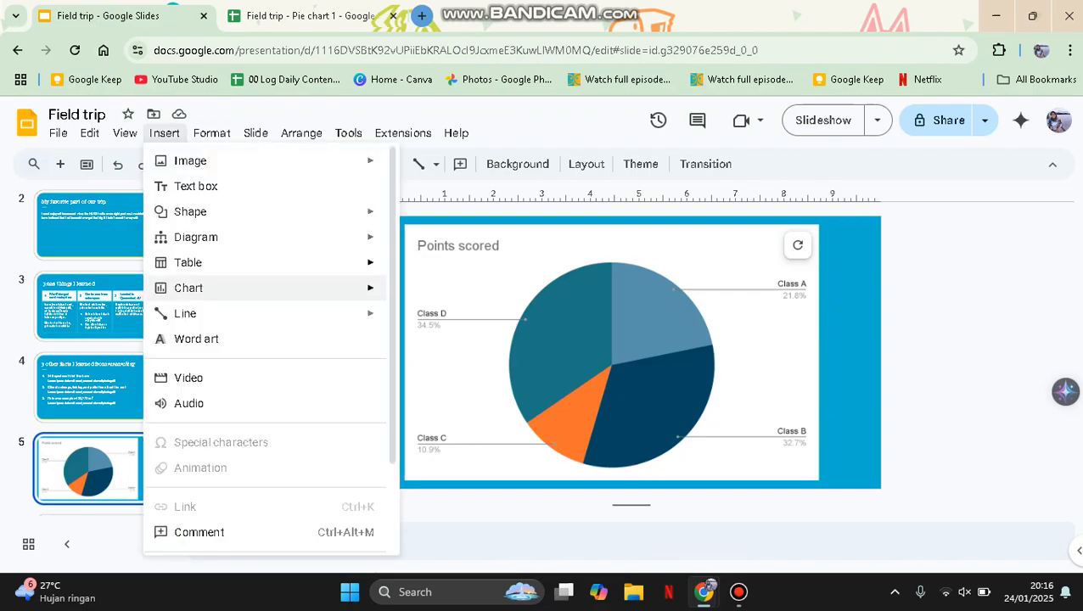
mouse_move(255, 288)
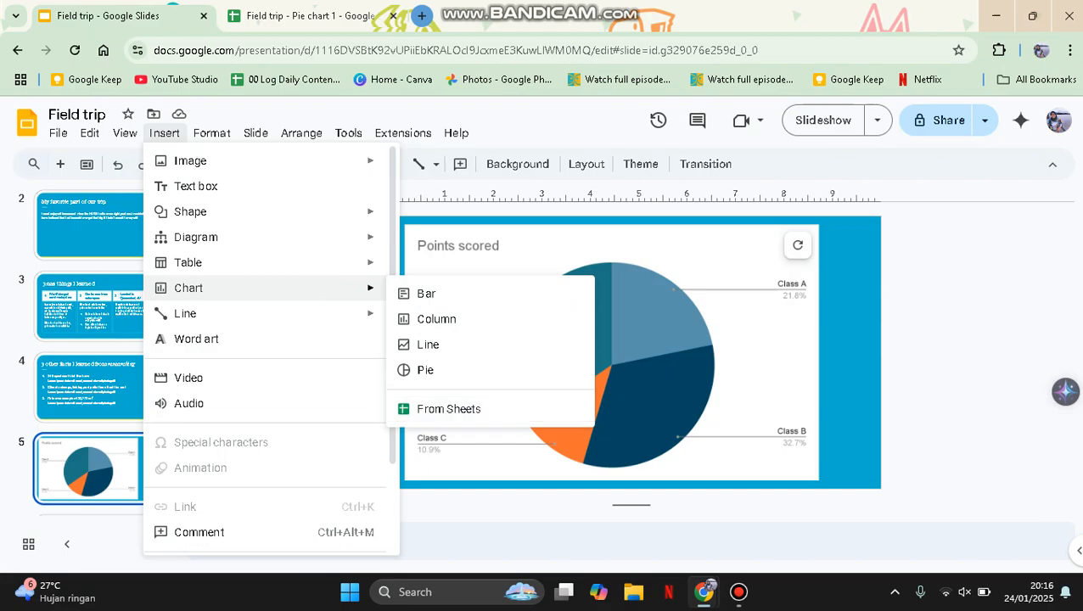
left_click(678, 381)
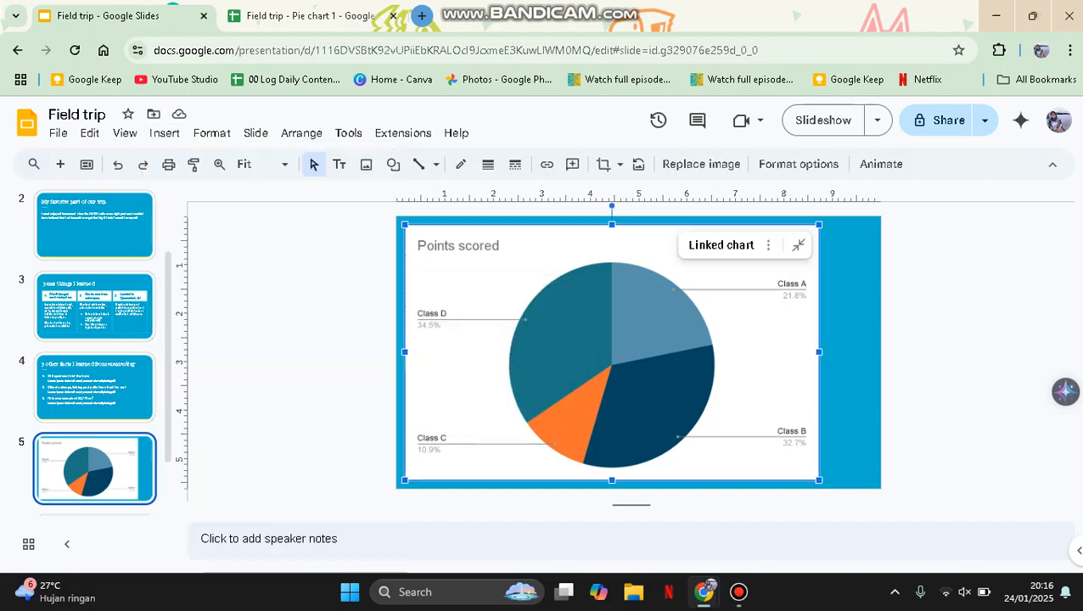
key("Delete")
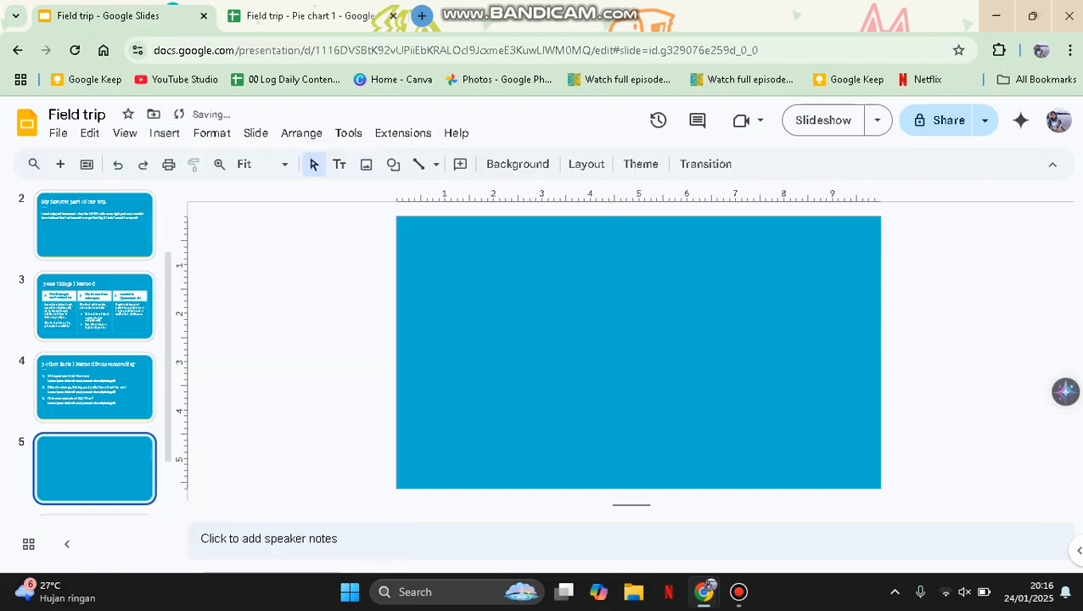
left_click(164, 132)
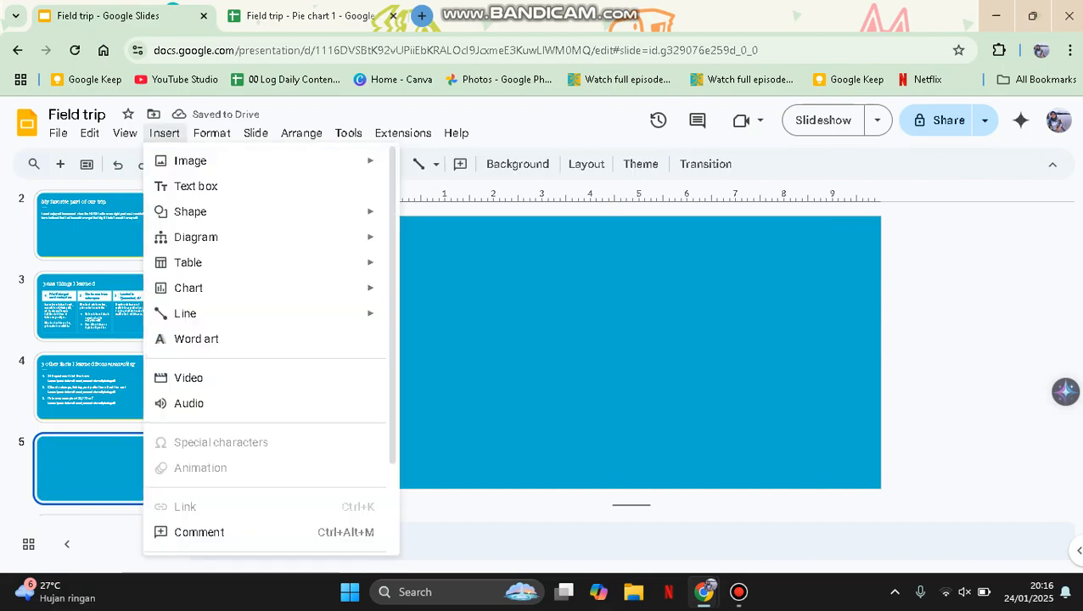
mouse_move(254, 237)
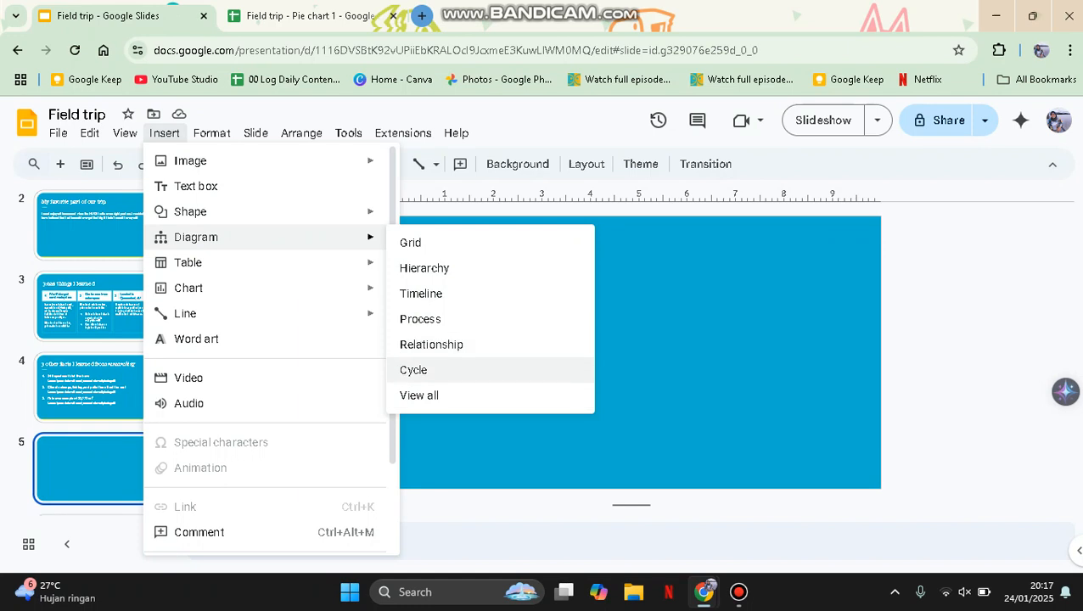
left_click(425, 370)
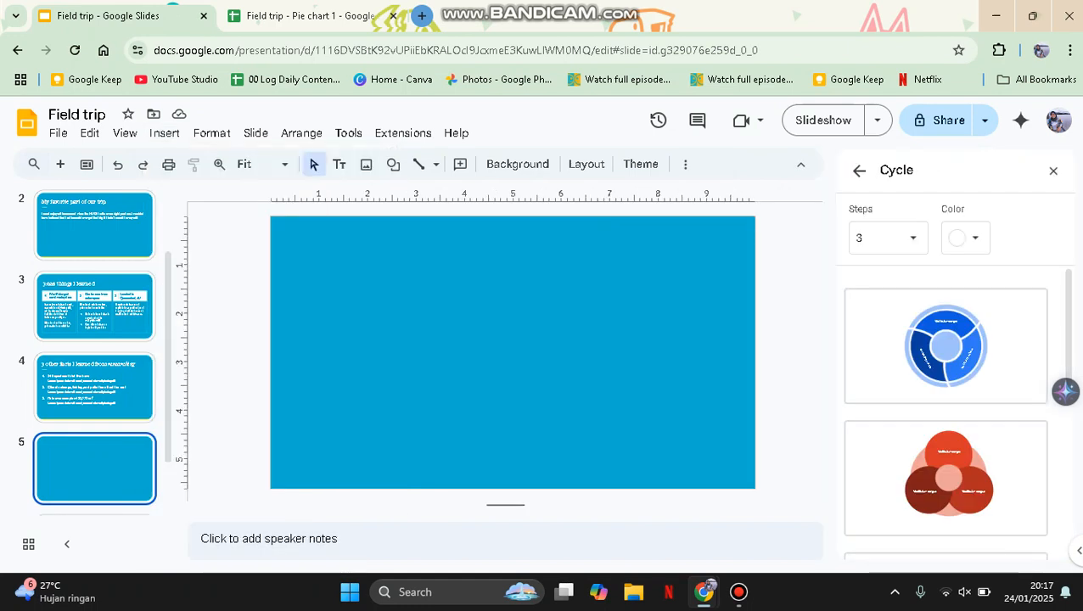
left_click(887, 238)
left_click(883, 235)
left_click(965, 238)
scroll(945, 407, "down", 4)
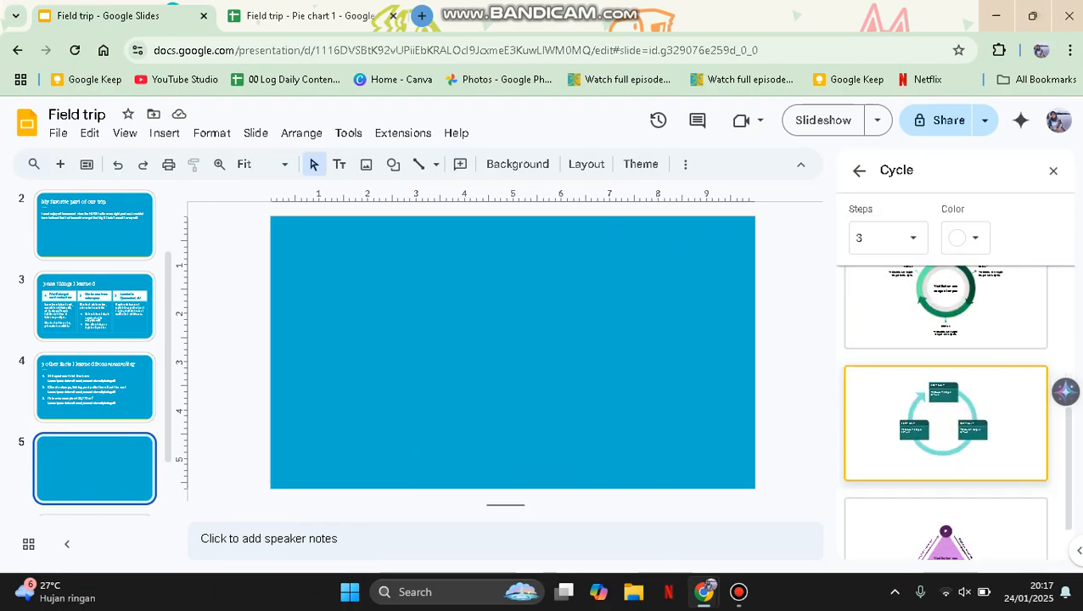
left_click(946, 423)
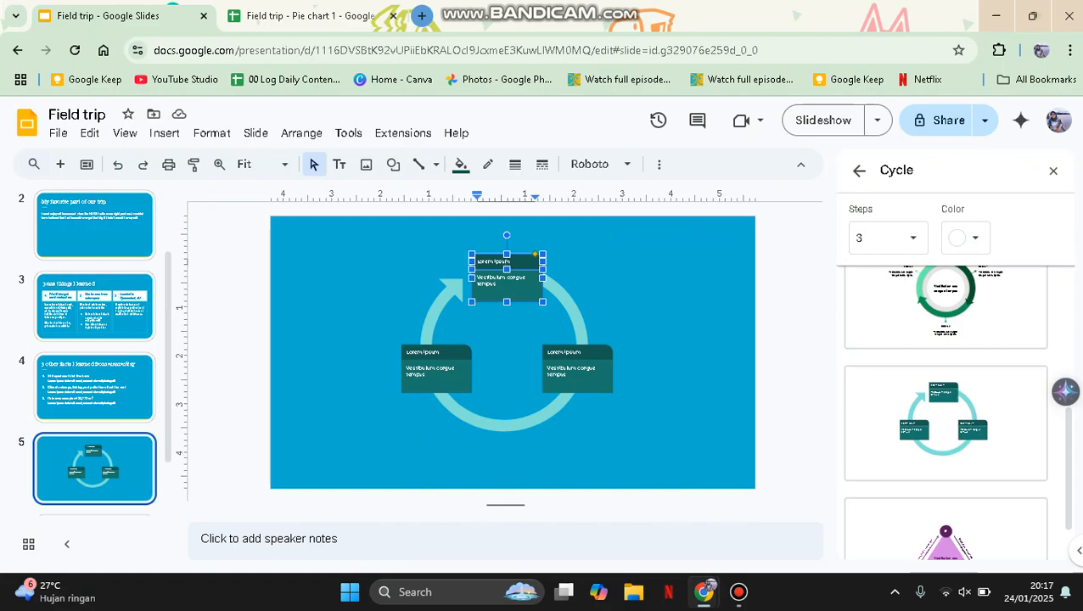
left_click(1053, 170)
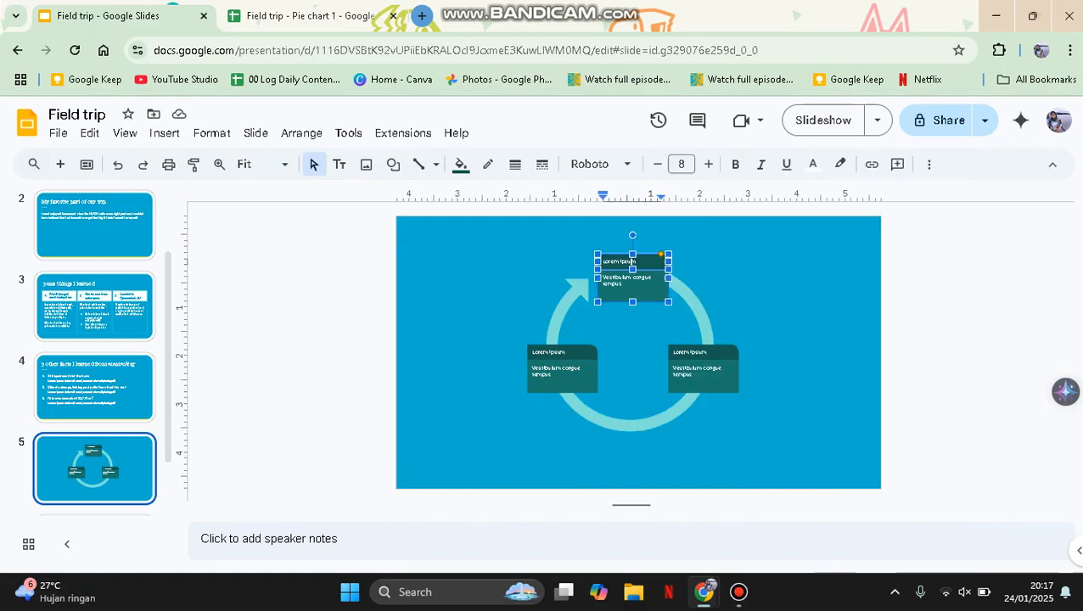
key("Escape")
key("Escape")
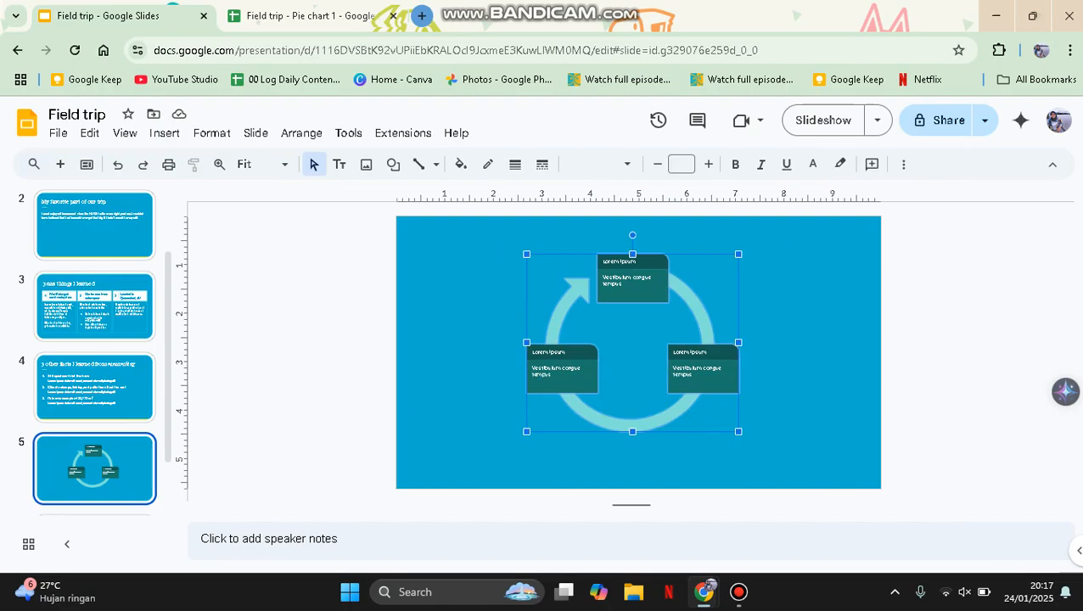
key("Delete")
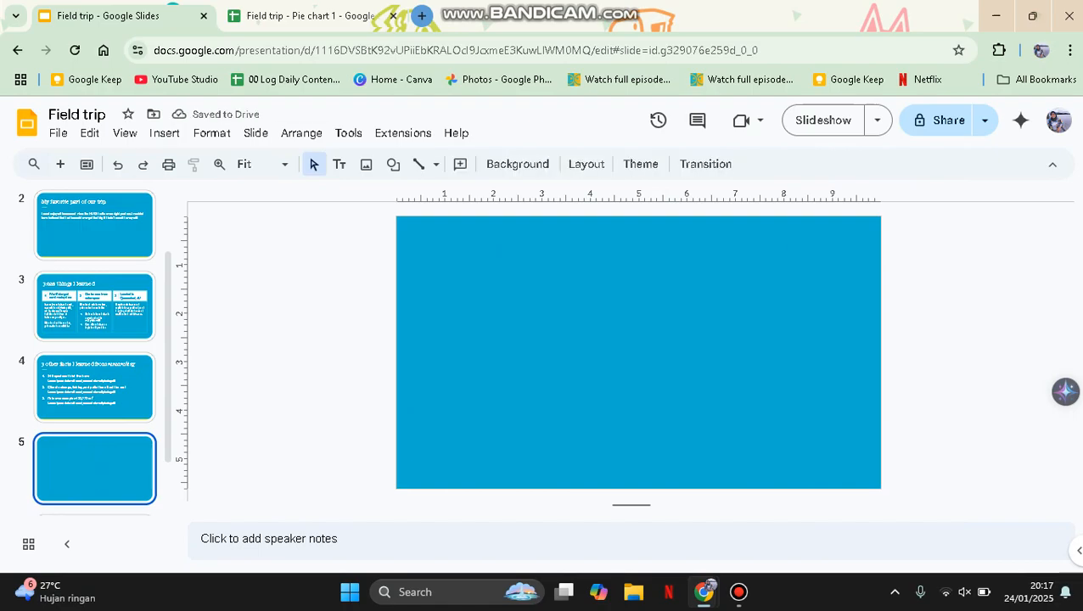
Insert a 3 x 4 table on slide 5
left_click(163, 132)
mouse_move(254, 262)
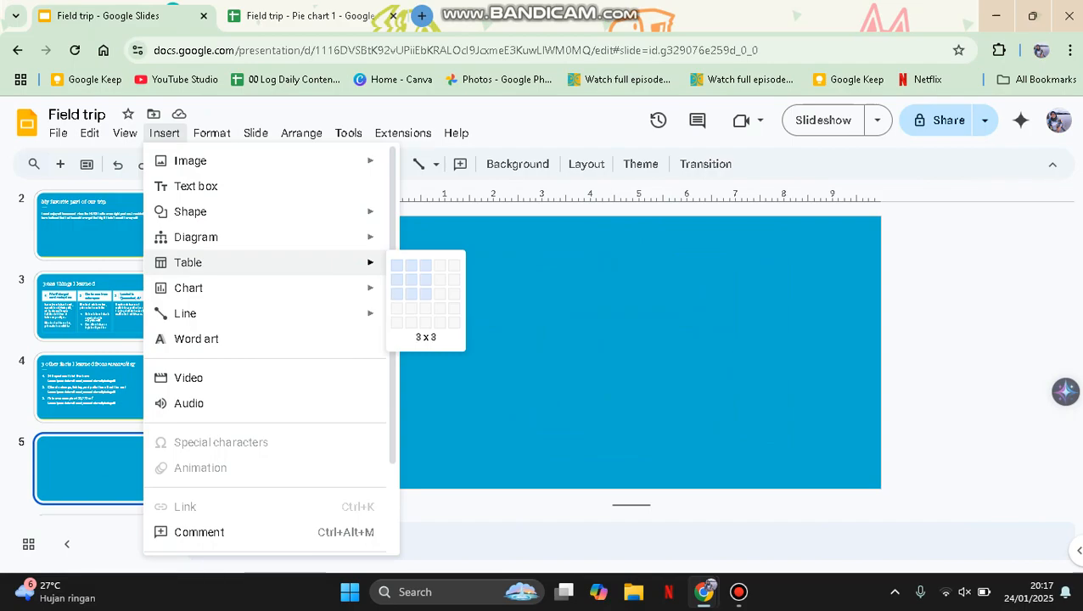
left_click(426, 308)
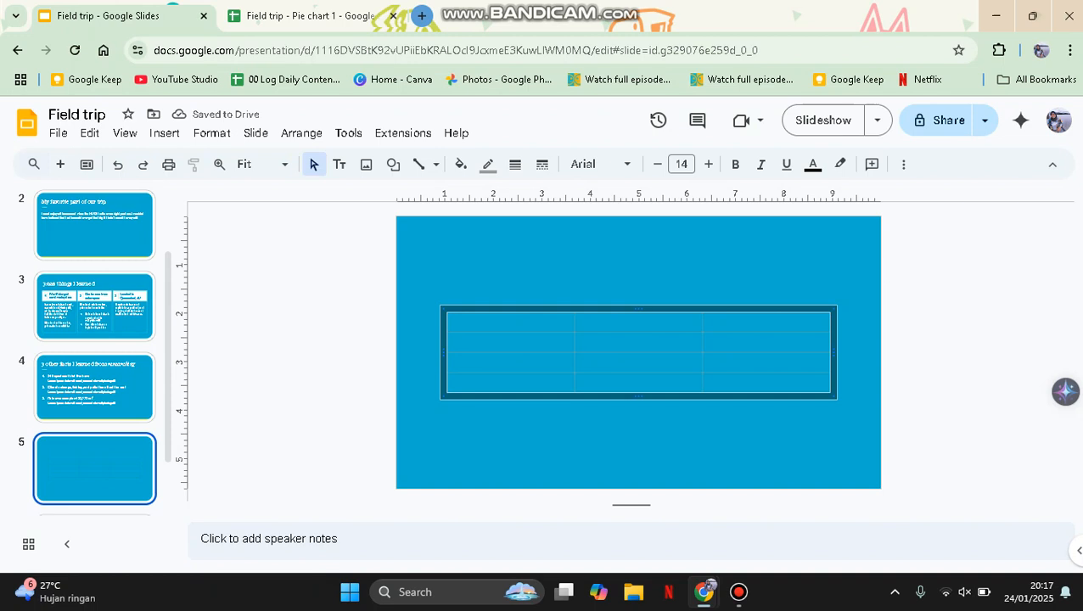
Position the table across the slide's middle and select all its cells
left_click(452, 321)
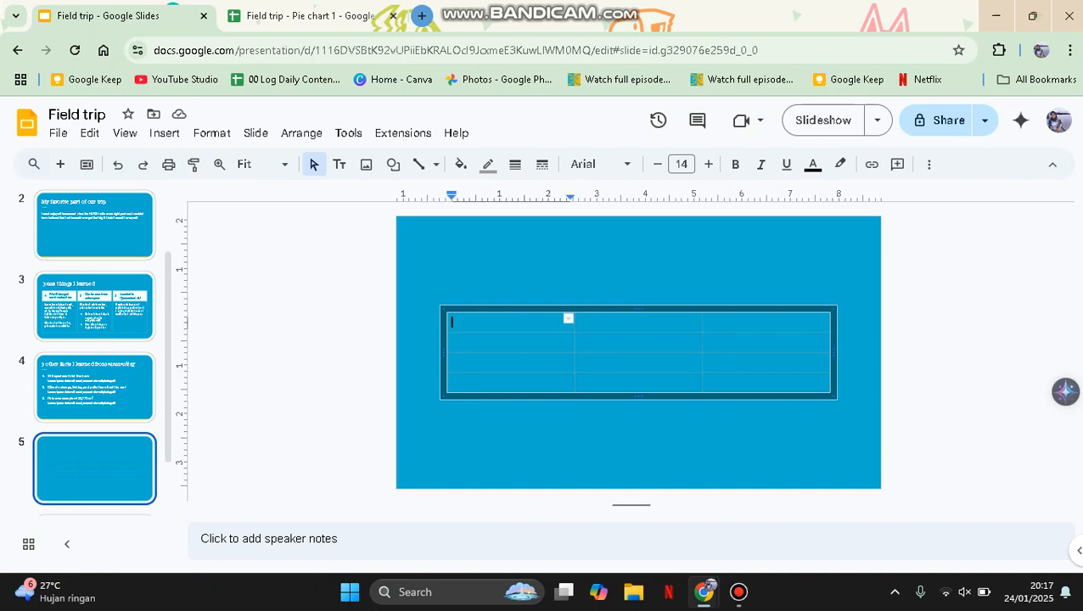
key("Escape")
key("ctrl+z")
key("ctrl+z")
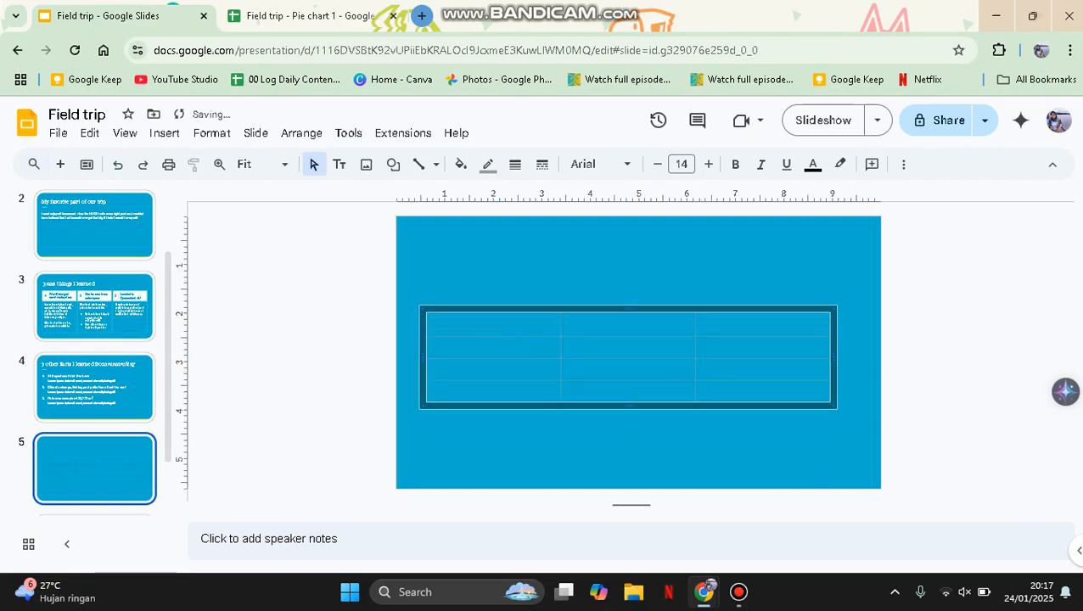
left_click(431, 322)
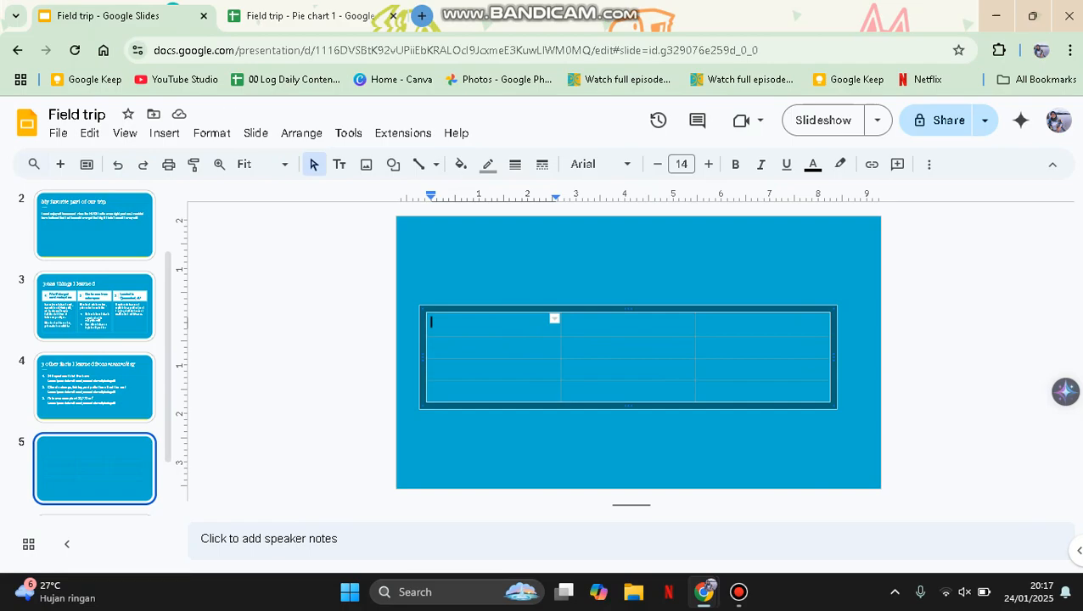
key("ctrl+a")
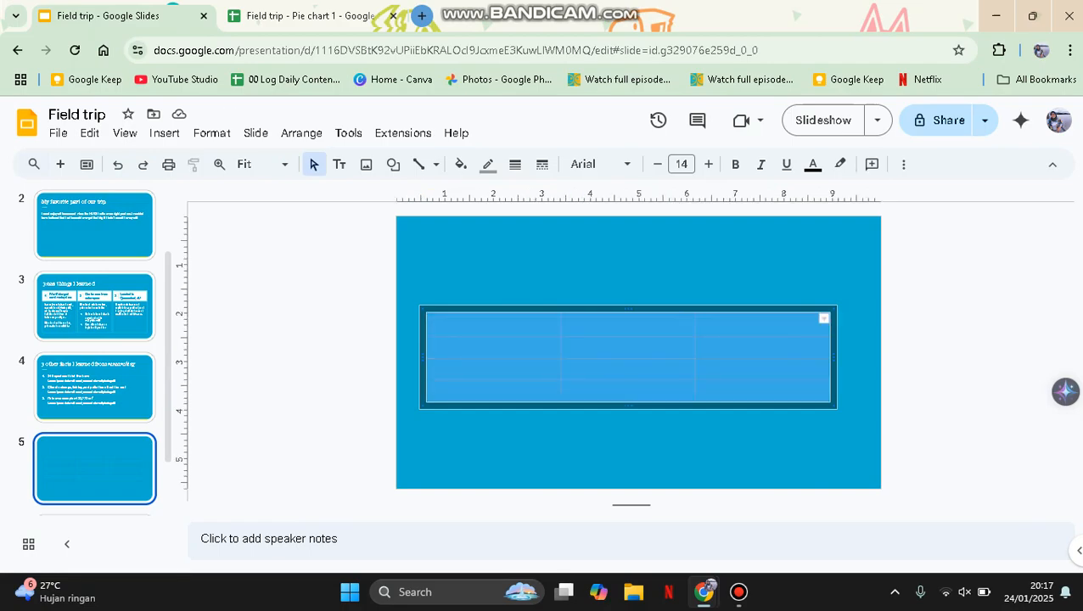
Fill all the table's cells with yellow, then go to slide 4
left_click(460, 164)
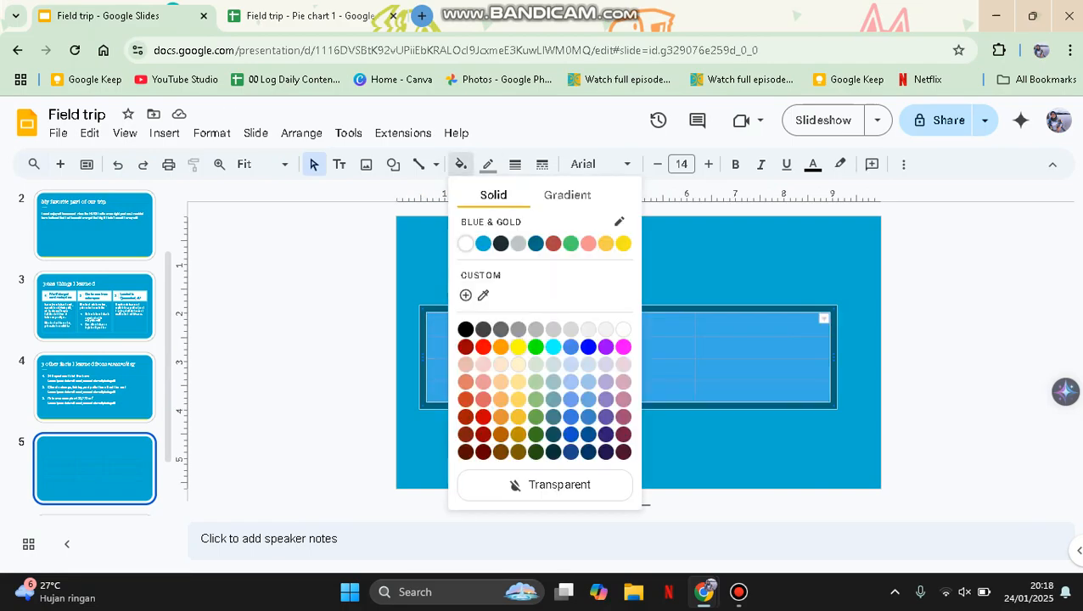
left_click(518, 346)
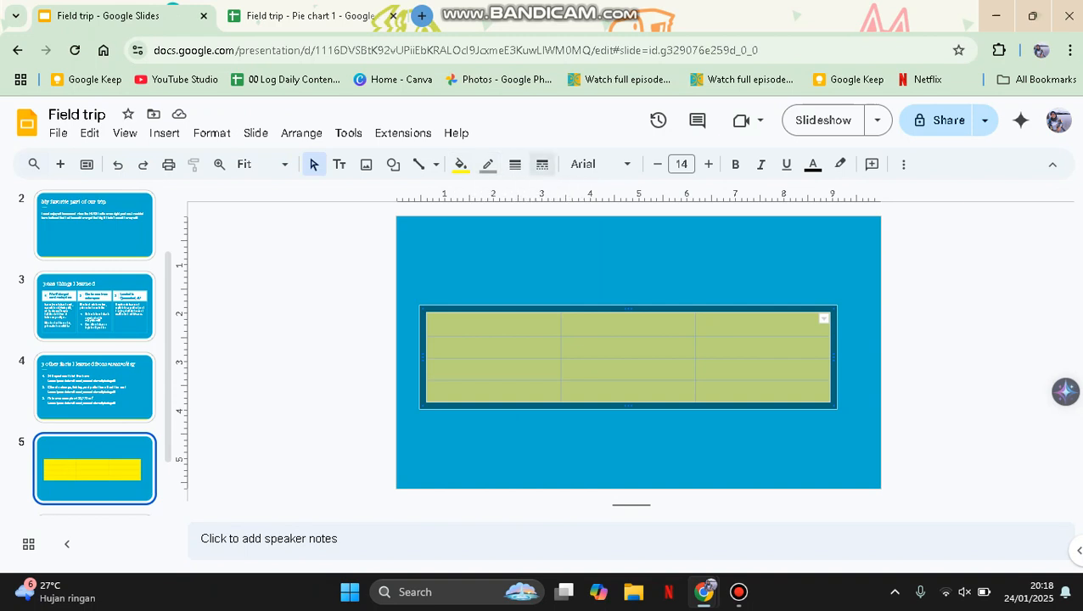
key("Escape")
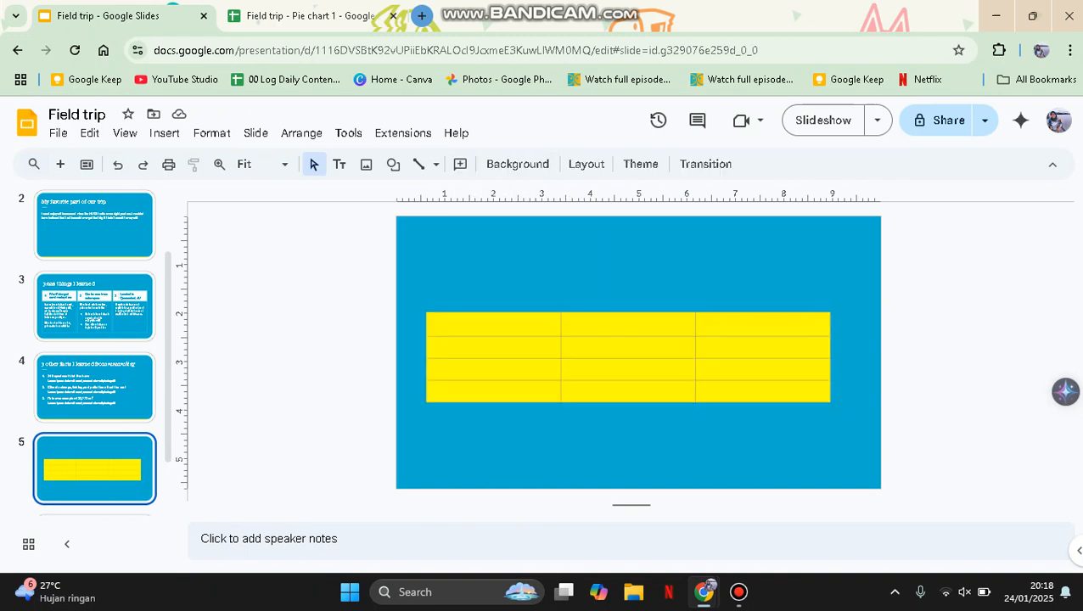
left_click(94, 387)
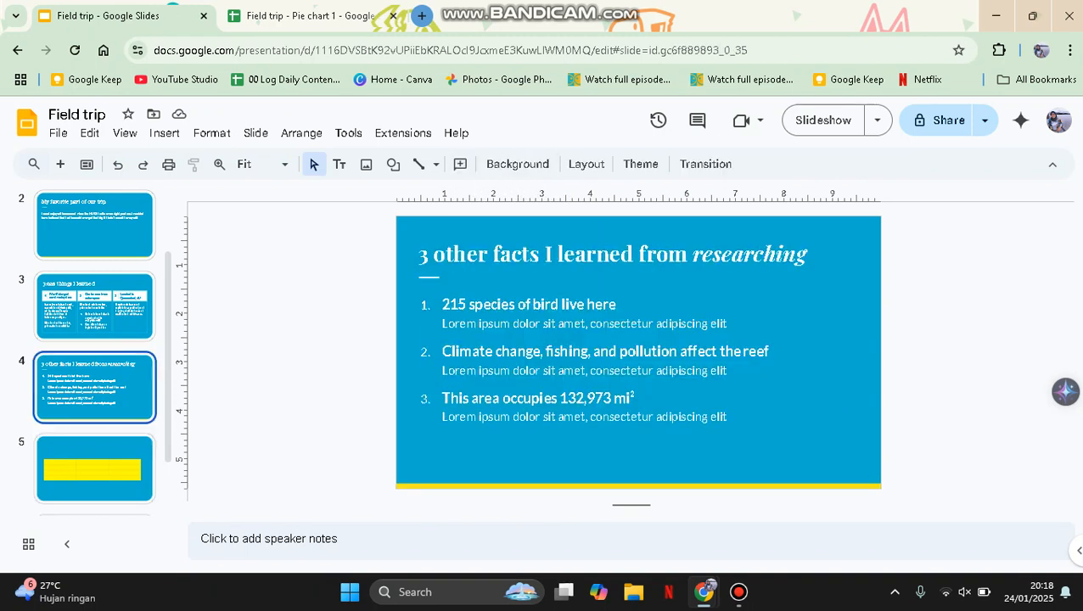